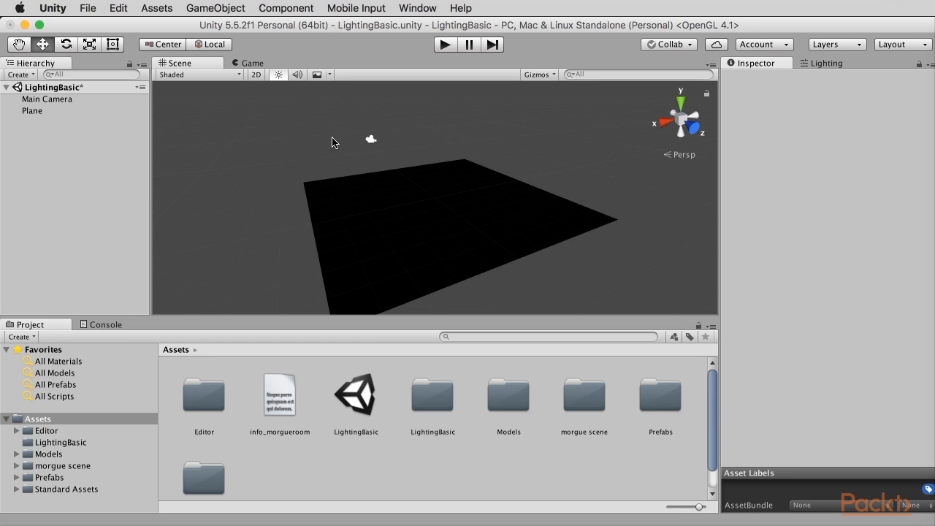
Add a directional light to the scene and position it above the plane at about X 3.21, Y 7.66, Z -5.57
{"action": "left_click", "coordinate": [223, 11]}
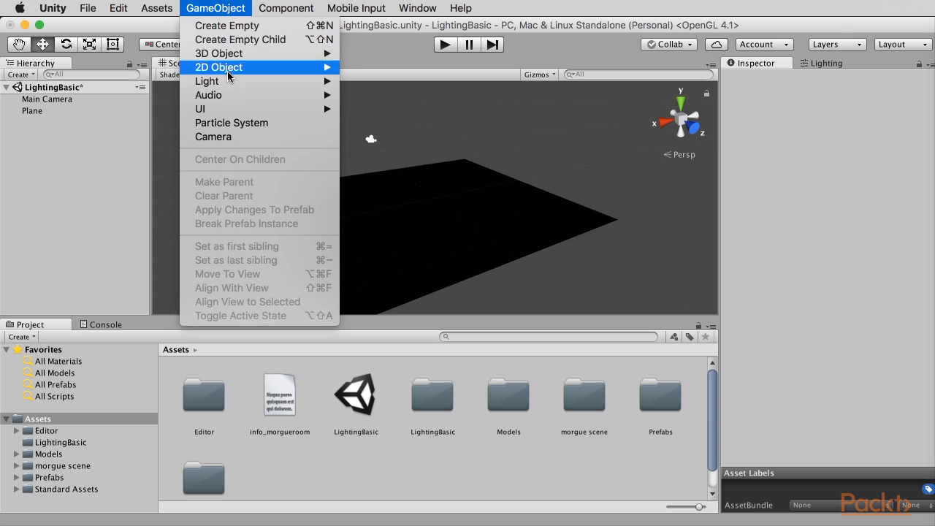
{"action": "mouse_move", "coordinate": [229, 81]}
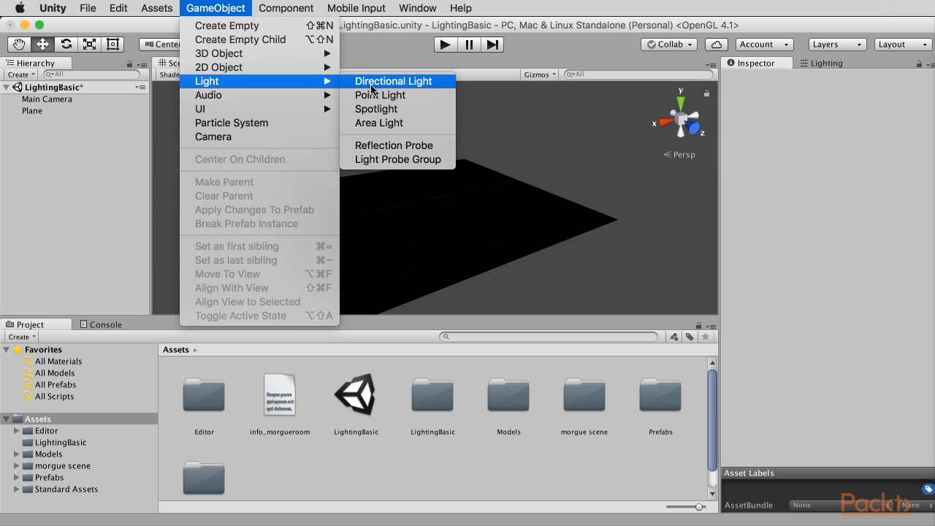
{"action": "left_click", "coordinate": [414, 84]}
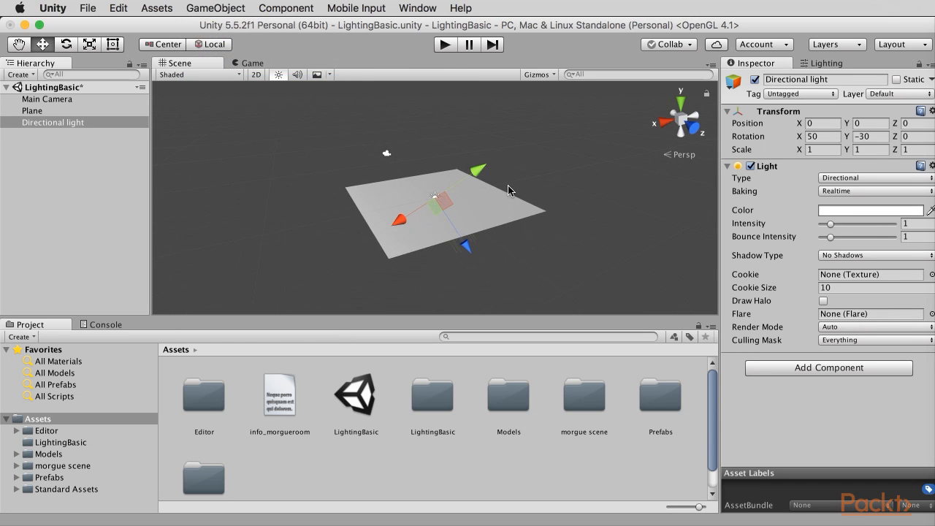
{"action": "left_click_drag", "start_coordinate": [556, 209], "coordinate": [377, 130], "text": "alt"}
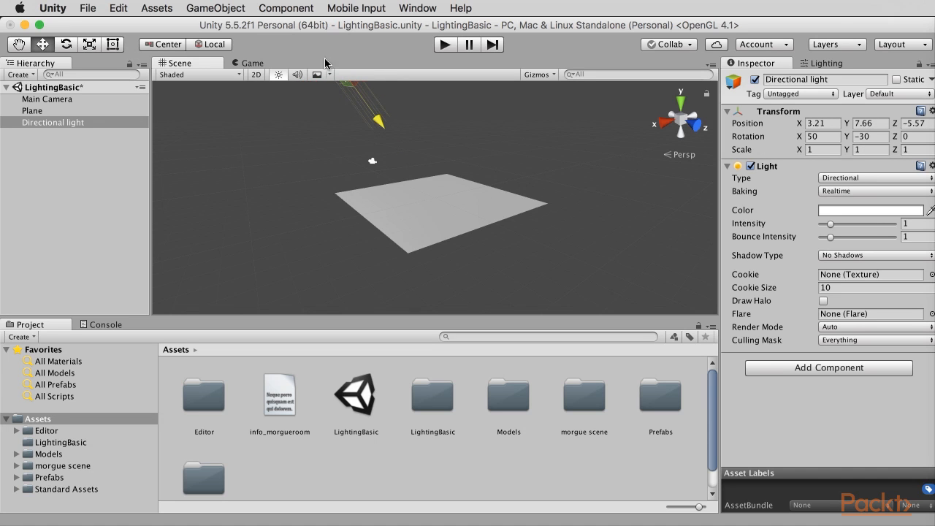
Create a cube on the plane and raise it to about Y 0.6
{"action": "left_click", "coordinate": [215, 9]}
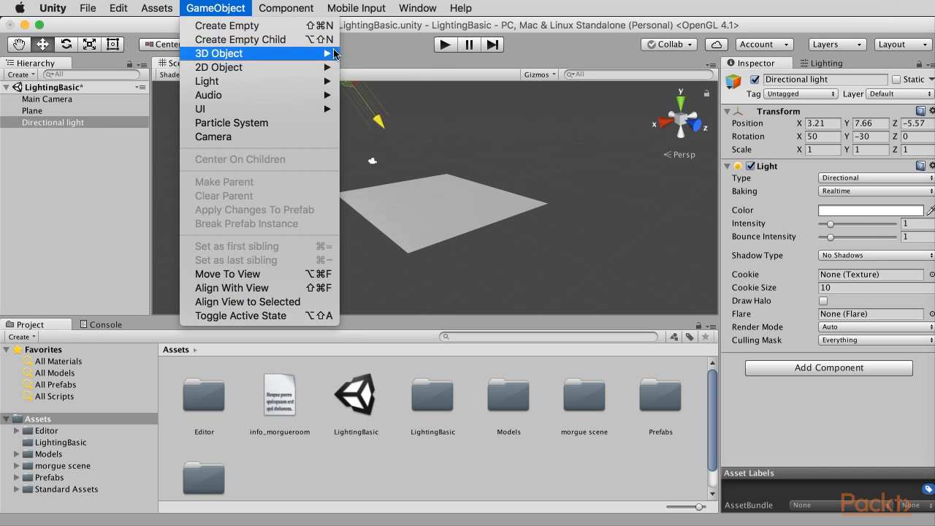
{"action": "mouse_move", "coordinate": [334, 53]}
{"action": "left_click", "coordinate": [369, 53]}
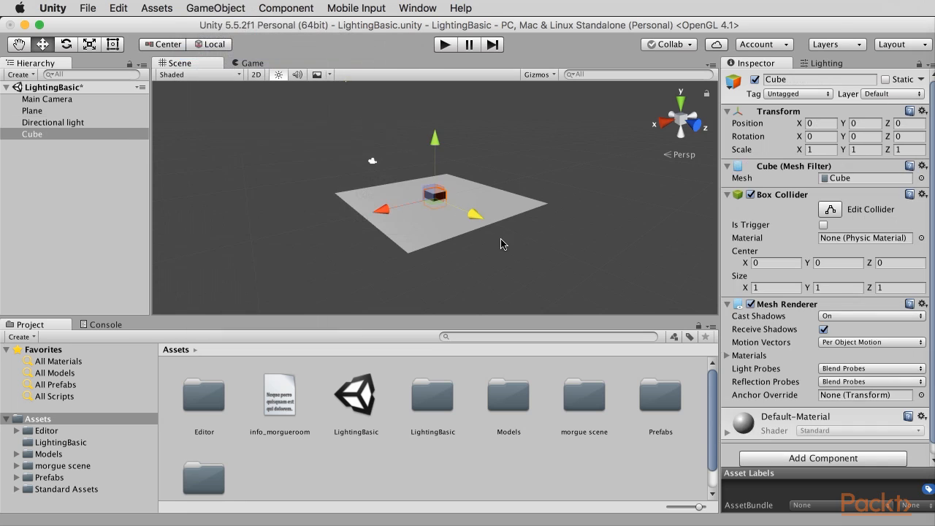
{"action": "scroll", "coordinate": [501, 244], "scroll_direction": "up", "scroll_amount": 2}
{"action": "left_click_drag", "start_coordinate": [437, 159], "coordinate": [436, 140]}
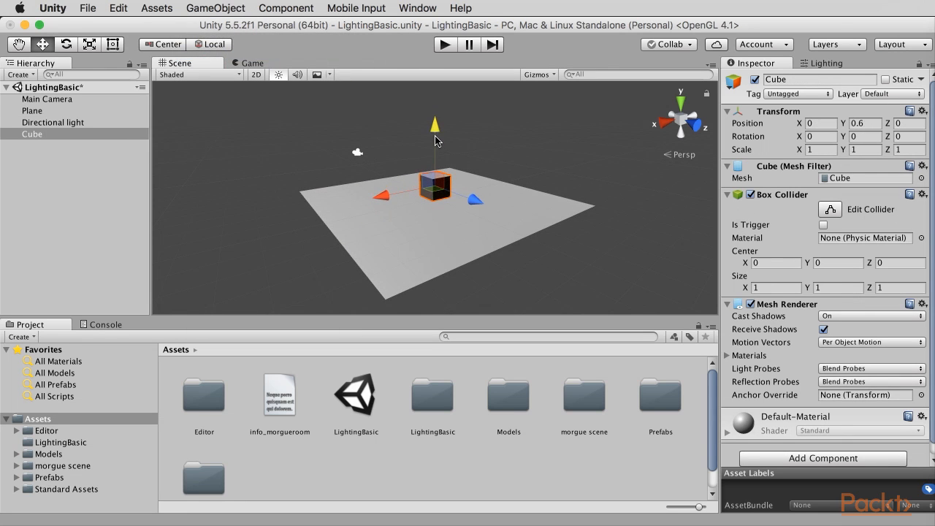
Select the directional light and raise its intensity to about 1.72
{"action": "left_click", "coordinate": [73, 123]}
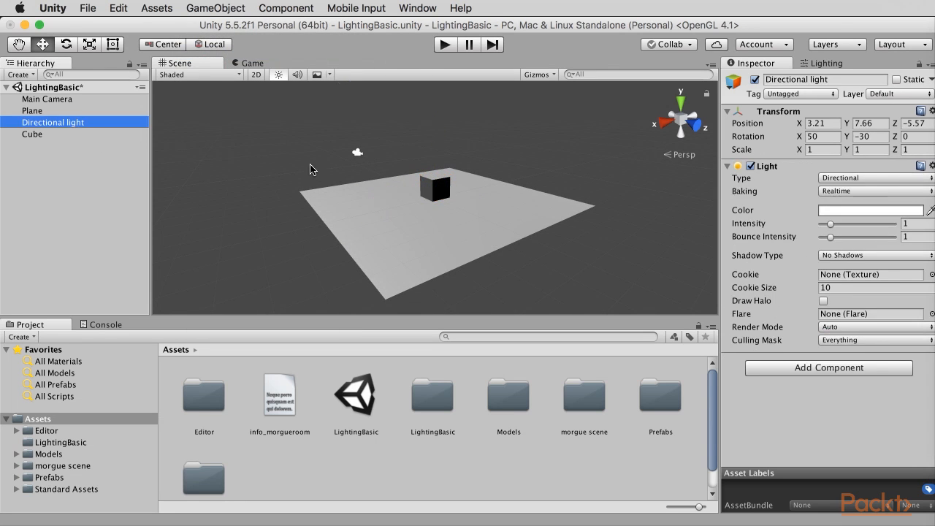
{"action": "double_click", "coordinate": [64, 123]}
{"action": "scroll", "coordinate": [524, 274], "scroll_direction": "up", "scroll_amount": 2}
{"action": "left_click_drag", "start_coordinate": [523, 272], "coordinate": [478, 215], "text": "alt"}
{"action": "key", "text": "q"}
{"action": "left_click_drag", "start_coordinate": [587, 274], "coordinate": [527, 277]}
{"action": "left_click", "coordinate": [77, 134]}
{"action": "left_click", "coordinate": [92, 125]}
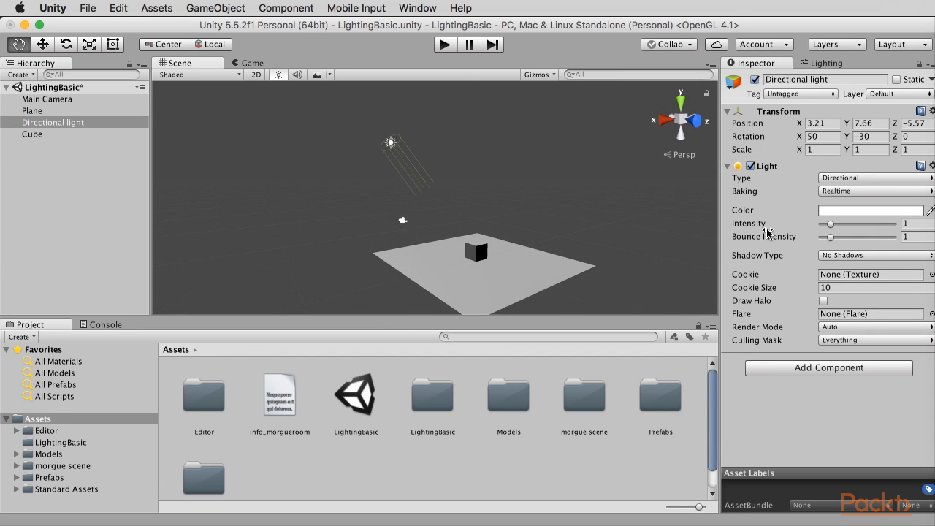
{"action": "mouse_move", "coordinate": [831, 226]}
{"action": "left_mouse_down"}
{"action": "mouse_move", "coordinate": [871, 232]}
{"action": "mouse_move", "coordinate": [821, 229]}
{"action": "mouse_move", "coordinate": [843, 228]}
{"action": "left_mouse_up"}
Change the directional light's color to a pale blue, hex CAE2ECFF
{"action": "left_click", "coordinate": [841, 212]}
{"action": "mouse_move", "coordinate": [95, 152]}
{"action": "left_mouse_down"}
{"action": "mouse_move", "coordinate": [109, 142]}
{"action": "mouse_move", "coordinate": [146, 143]}
{"action": "mouse_move", "coordinate": [173, 109]}
{"action": "mouse_move", "coordinate": [151, 144]}
{"action": "mouse_move", "coordinate": [89, 106]}
{"action": "left_mouse_up"}
{"action": "left_click", "coordinate": [191, 149]}
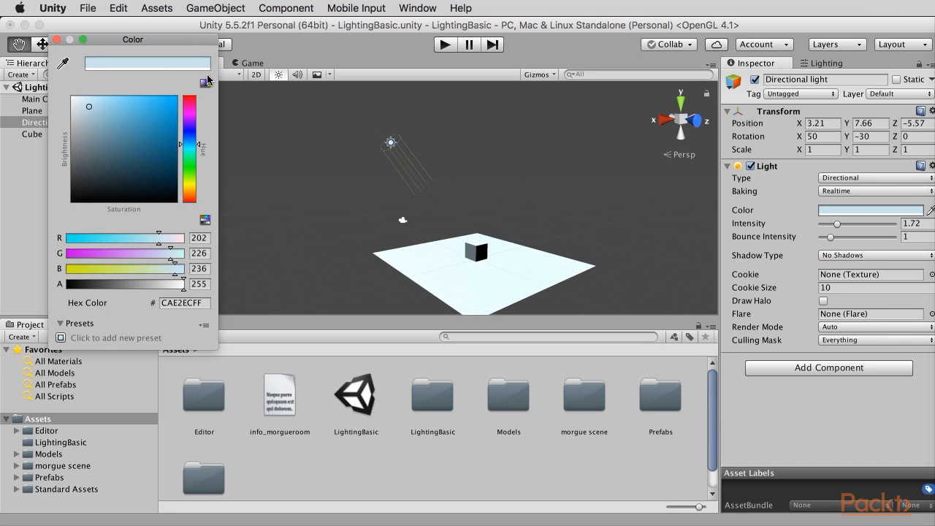
{"action": "left_click", "coordinate": [57, 39]}
Enable Hard Shadows on the directional light and lower the shadow strength to about 0.69
{"action": "left_click_drag", "start_coordinate": [417, 178], "coordinate": [439, 184], "text": "alt"}
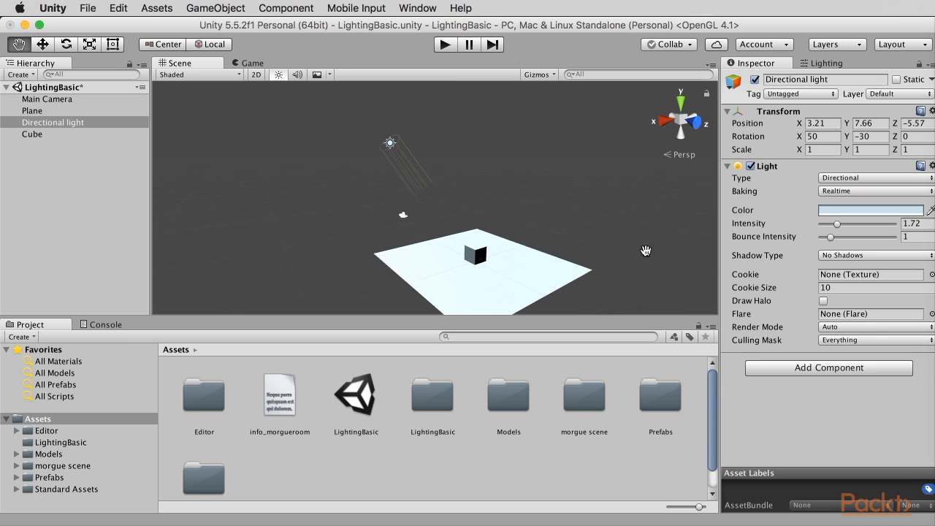
{"action": "left_click", "coordinate": [823, 256]}
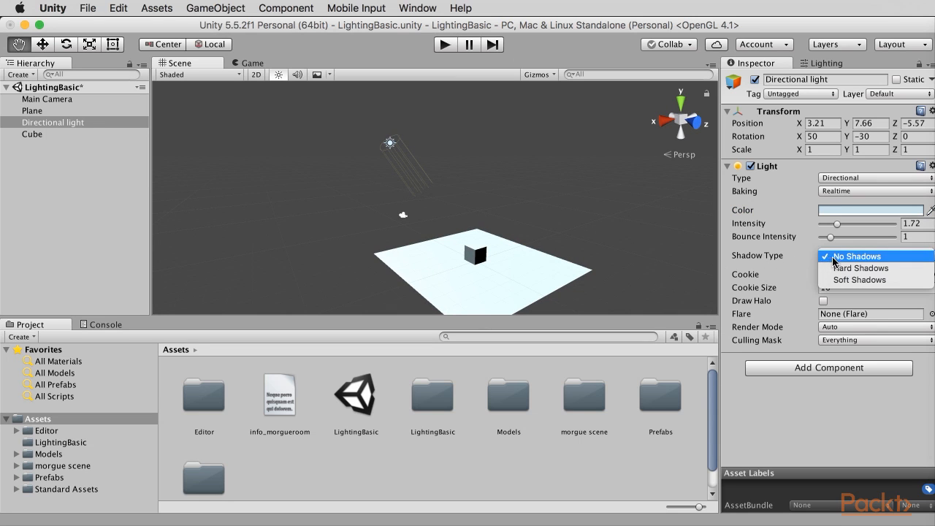
{"action": "left_click", "coordinate": [839, 268]}
{"action": "left_click_drag", "start_coordinate": [504, 259], "coordinate": [475, 228], "text": "alt"}
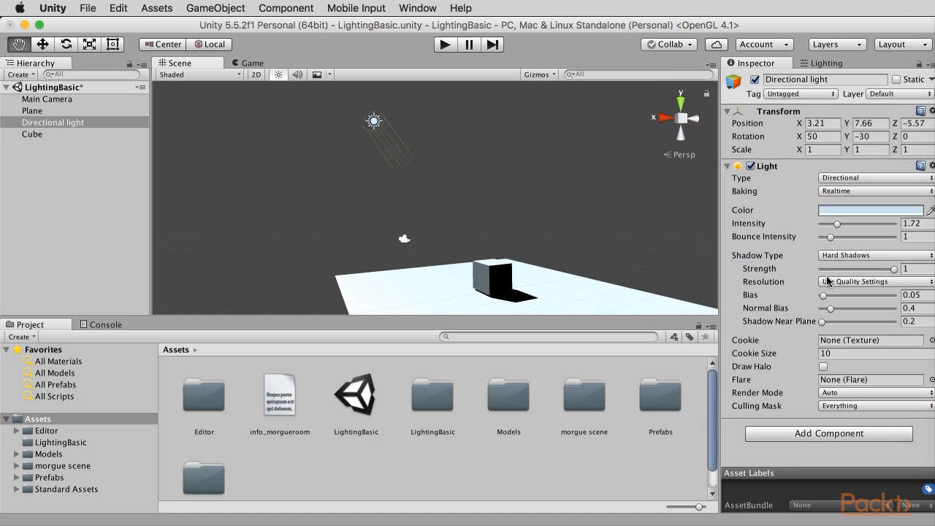
{"action": "left_click_drag", "start_coordinate": [894, 269], "coordinate": [870, 273]}
{"action": "left_click_drag", "start_coordinate": [459, 259], "coordinate": [547, 265], "text": "alt"}
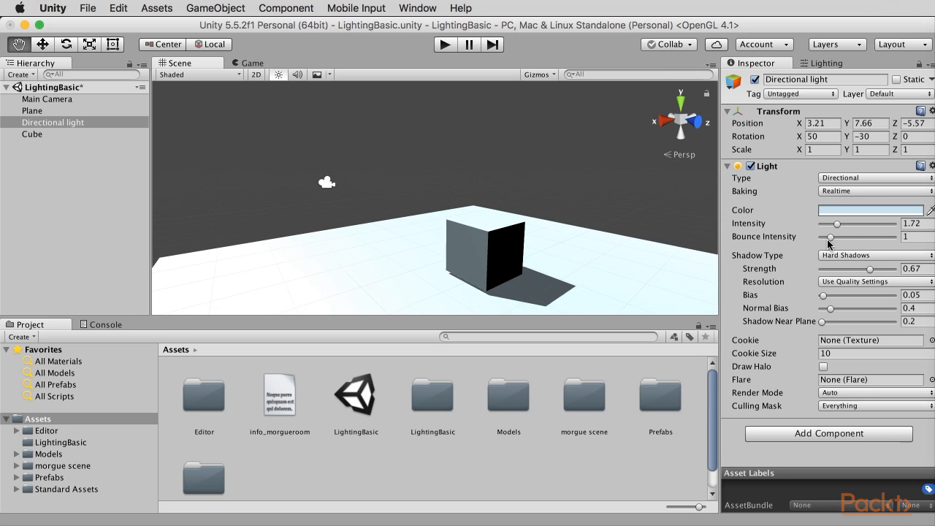
{"action": "mouse_move", "coordinate": [872, 274]}
{"action": "left_mouse_down"}
{"action": "mouse_move", "coordinate": [888, 271]}
{"action": "mouse_move", "coordinate": [854, 268]}
{"action": "mouse_move", "coordinate": [863, 267]}
{"action": "left_mouse_up"}
Switch the directional light's shadow type to Soft Shadows
{"action": "left_click", "coordinate": [864, 255]}
{"action": "left_click", "coordinate": [852, 269]}
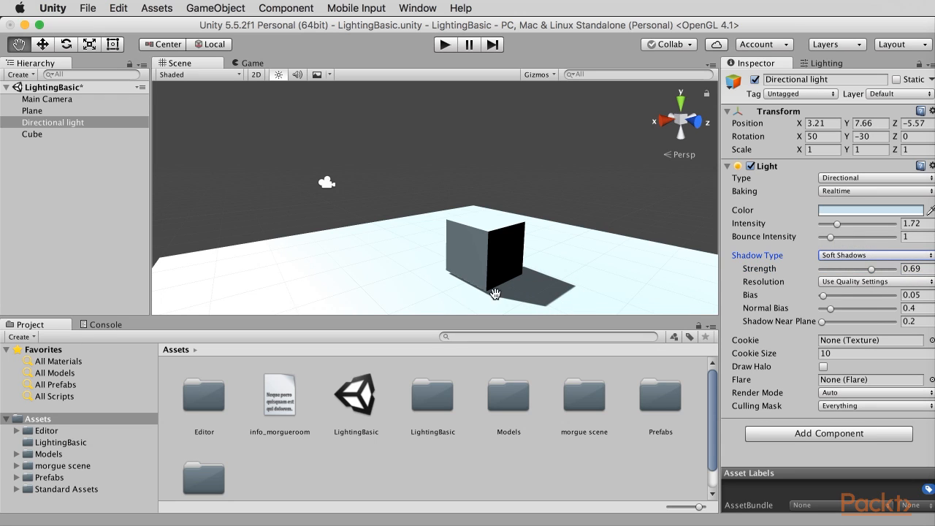
{"action": "scroll", "coordinate": [416, 250], "scroll_direction": "down", "scroll_amount": 5}
{"action": "scroll", "coordinate": [415, 250], "scroll_direction": "up", "scroll_amount": 4}
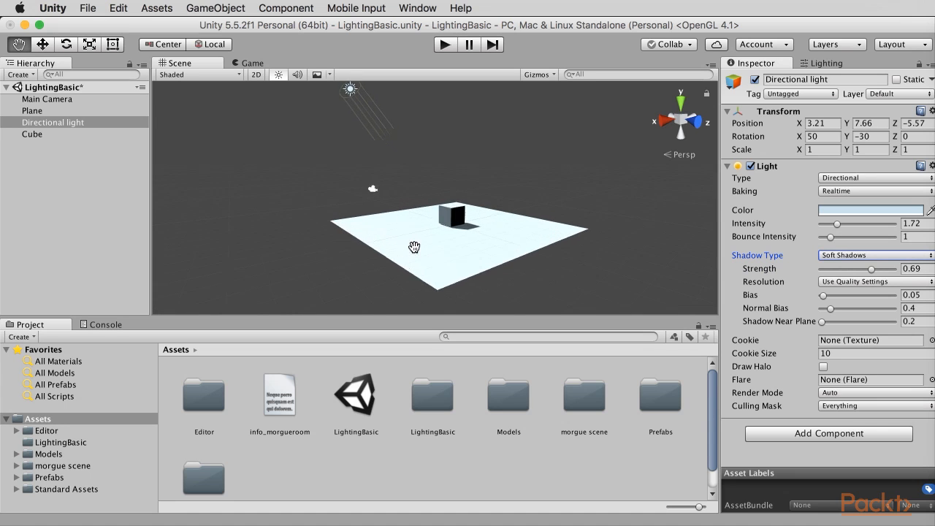
Scale the cube uniformly to about 2.15 and move it to about X 0.58, Y 1.07 on the plane
{"action": "key", "text": "w"}
{"action": "left_click", "coordinate": [459, 246]}
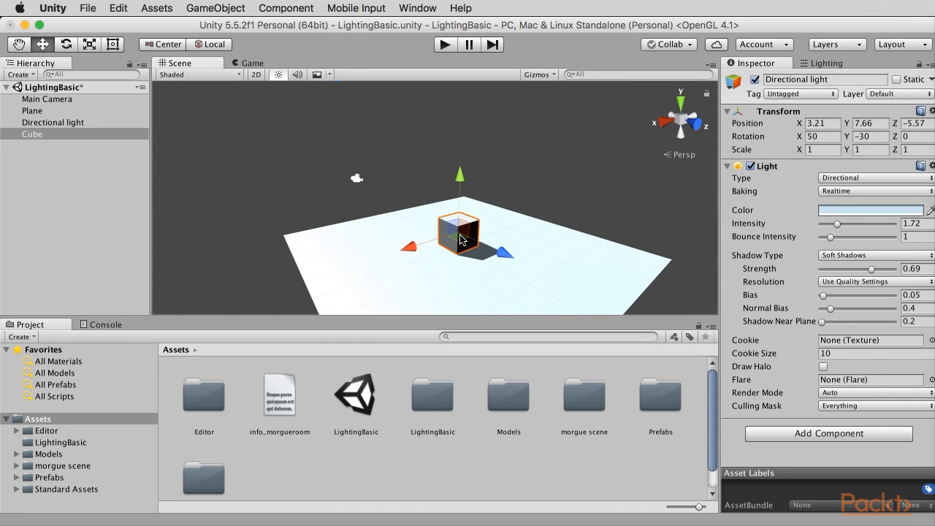
{"action": "left_click_drag", "start_coordinate": [460, 206], "coordinate": [460, 208]}
{"action": "left_click_drag", "start_coordinate": [431, 244], "coordinate": [512, 205]}
{"action": "key", "text": "r"}
{"action": "key", "text": "w"}
{"action": "left_click_drag", "start_coordinate": [449, 196], "coordinate": [447, 181]}
{"action": "scroll", "coordinate": [464, 249], "scroll_direction": "down", "scroll_amount": 5}
{"action": "scroll", "coordinate": [460, 251], "scroll_direction": "up", "scroll_amount": 1}
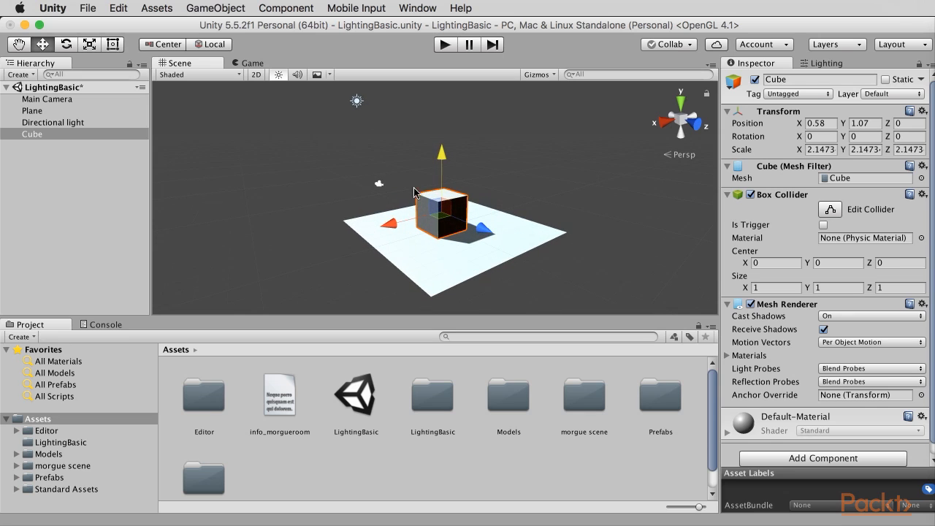
Select the directional light and change its type to Point
{"action": "left_click", "coordinate": [360, 104]}
{"action": "key", "text": "alt"}
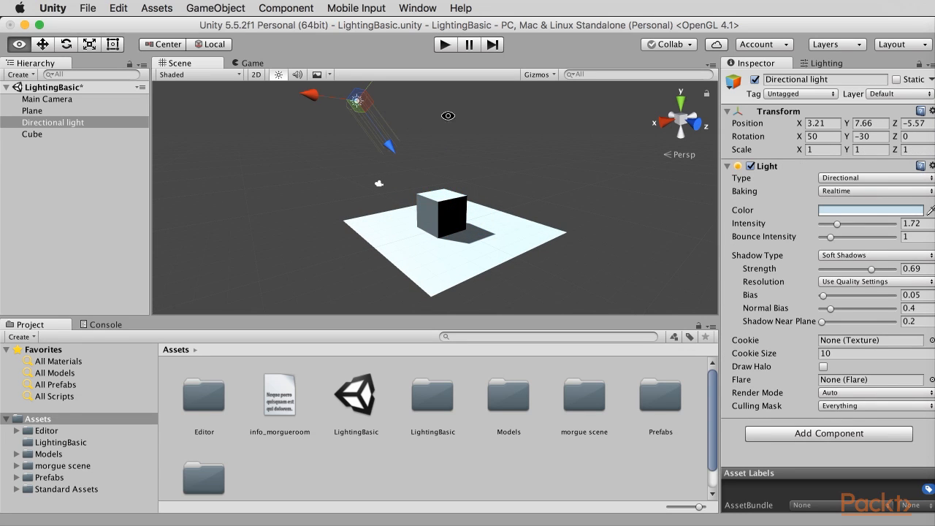
{"action": "key", "text": "q"}
{"action": "left_click_drag", "start_coordinate": [385, 109], "coordinate": [435, 147]}
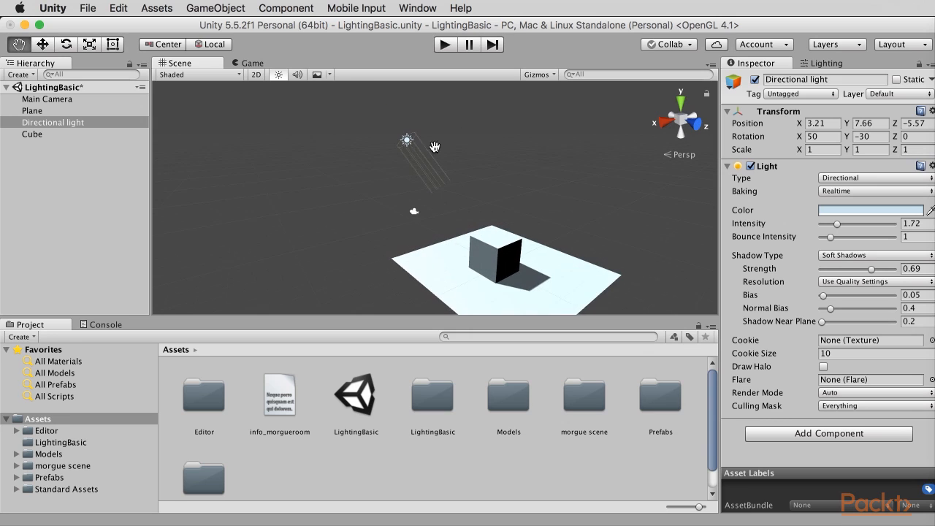
{"action": "key", "text": "w"}
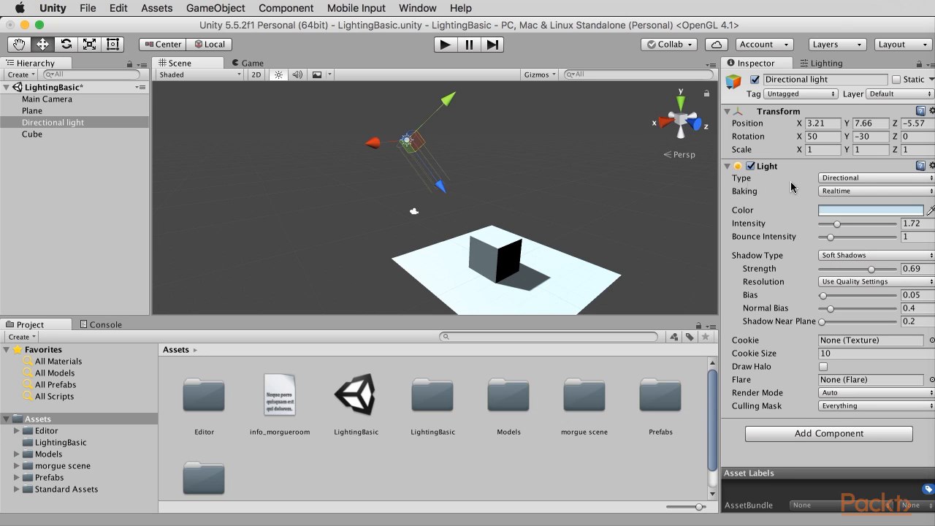
{"action": "left_click", "coordinate": [863, 181]}
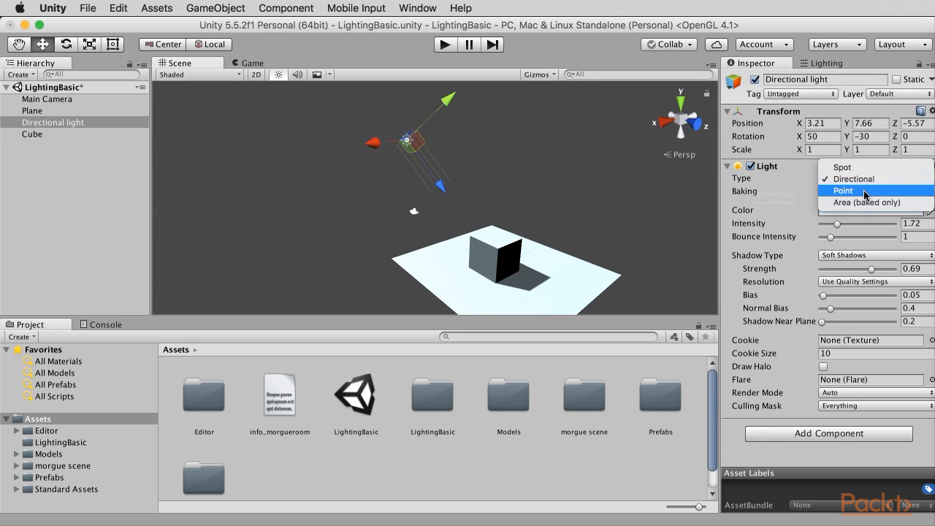
{"action": "left_click", "coordinate": [865, 193]}
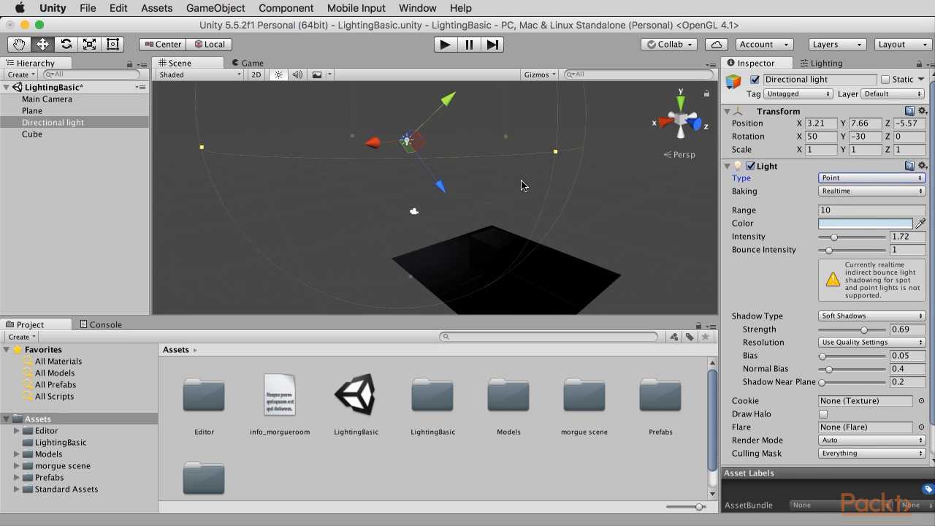
Switch the transform handles to Global orientation and move the point light to about X 1.86, Y 3.4, Z 3.34
{"action": "scroll", "coordinate": [454, 237], "scroll_direction": "down", "scroll_amount": 3}
{"action": "left_click_drag", "start_coordinate": [447, 223], "coordinate": [490, 230]}
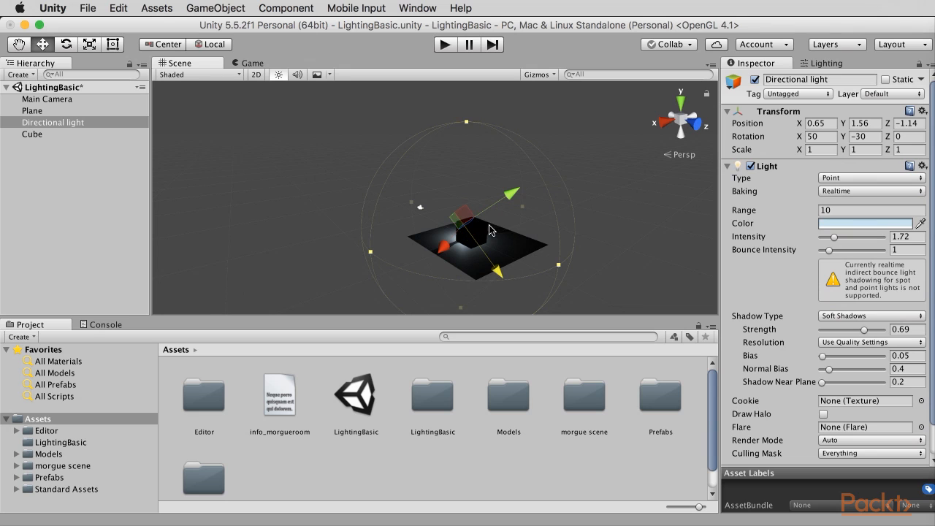
{"action": "left_click", "coordinate": [212, 44]}
{"action": "left_click_drag", "start_coordinate": [468, 167], "coordinate": [460, 152]}
{"action": "left_click_drag", "start_coordinate": [512, 224], "coordinate": [536, 242]}
{"action": "left_click_drag", "start_coordinate": [475, 274], "coordinate": [519, 230], "text": "alt"}
{"action": "left_click_drag", "start_coordinate": [505, 251], "coordinate": [665, 250], "text": "alt"}
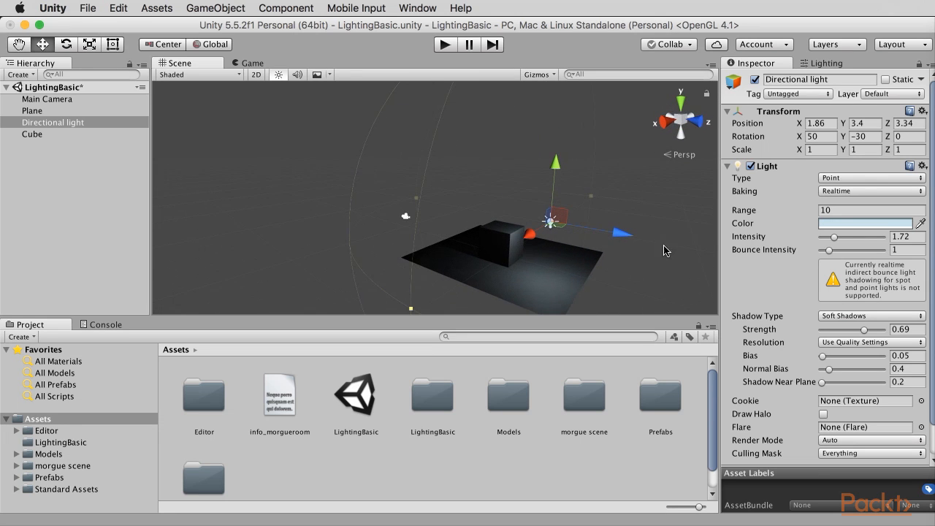
Increase the point light's intensity to about 5.55 and move it to about X -1.97, Y 2.13 beside the cube
{"action": "left_click_drag", "start_coordinate": [829, 243], "coordinate": [865, 243]}
{"action": "left_click_drag", "start_coordinate": [577, 274], "coordinate": [509, 226], "text": "alt"}
{"action": "left_click_drag", "start_coordinate": [526, 188], "coordinate": [529, 209]}
{"action": "left_click_drag", "start_coordinate": [620, 240], "coordinate": [509, 269], "text": "alt"}
{"action": "left_click_drag", "start_coordinate": [415, 270], "coordinate": [582, 257]}
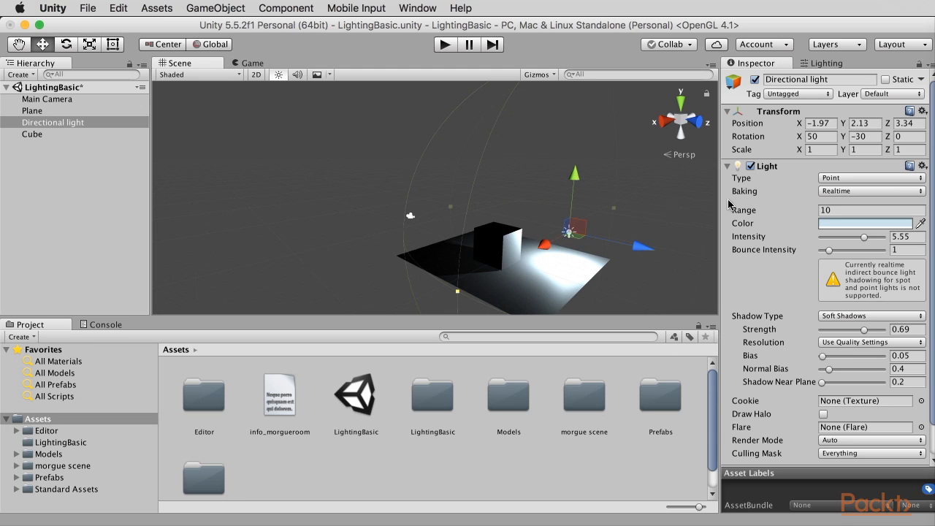
Change the light's type to Spot and raise it to about Y 6.39
{"action": "left_click", "coordinate": [833, 180]}
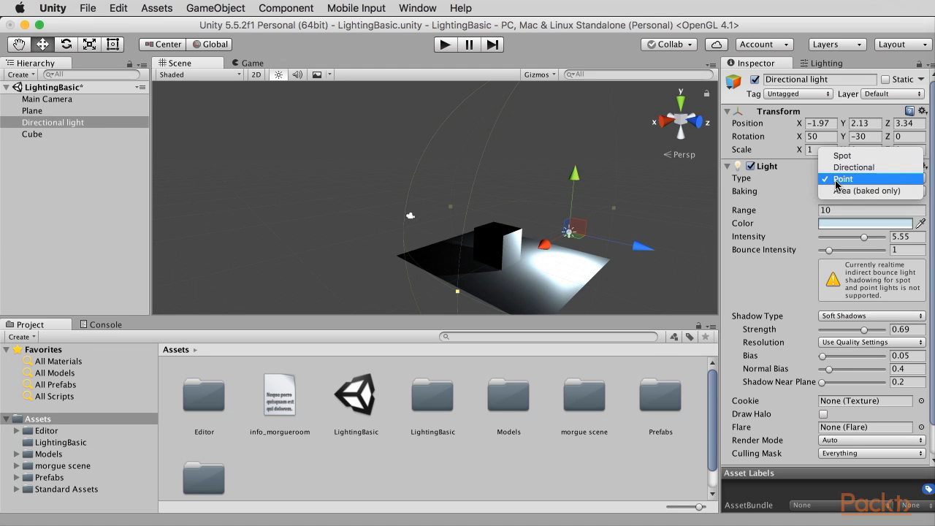
{"action": "left_click", "coordinate": [876, 156]}
{"action": "left_click_drag", "start_coordinate": [571, 202], "coordinate": [570, 133]}
Rotate the spot light to about 61.6° on X so its cone points at the cube
{"action": "left_click_drag", "start_coordinate": [614, 230], "coordinate": [495, 233], "text": "alt"}
{"action": "key", "text": "e"}
{"action": "left_click_drag", "start_coordinate": [554, 165], "coordinate": [625, 258]}
{"action": "left_click_drag", "start_coordinate": [488, 160], "coordinate": [576, 165]}
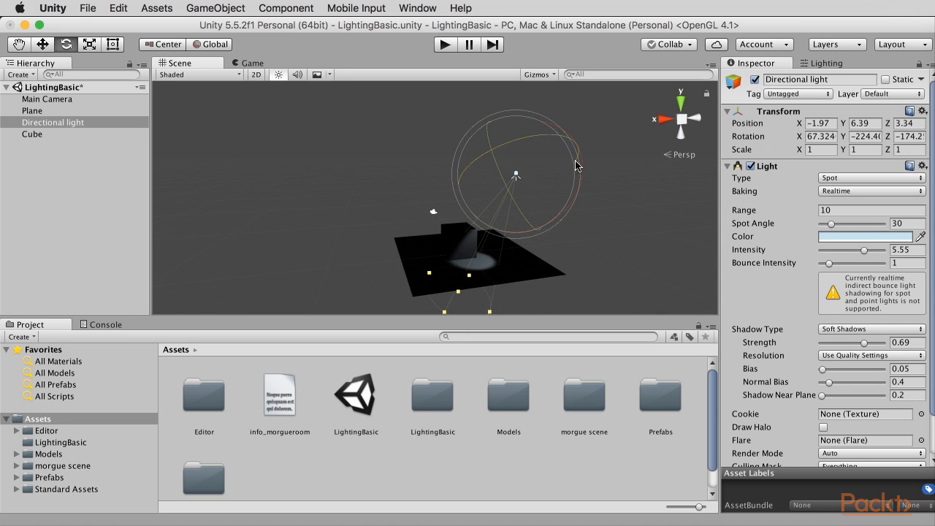
{"action": "left_click_drag", "start_coordinate": [496, 169], "coordinate": [574, 161]}
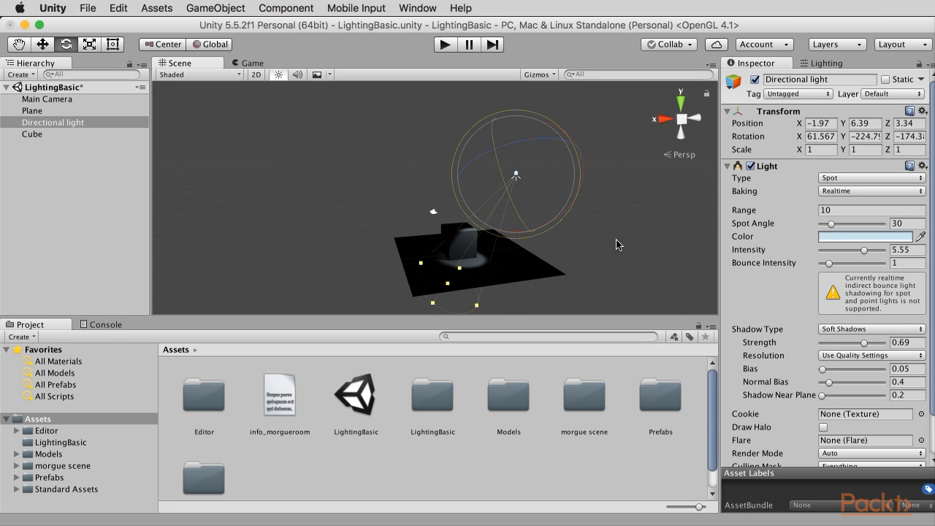
Increase the spot light's range to about 13.31
{"action": "scroll", "coordinate": [616, 245], "scroll_direction": "down", "scroll_amount": 2}
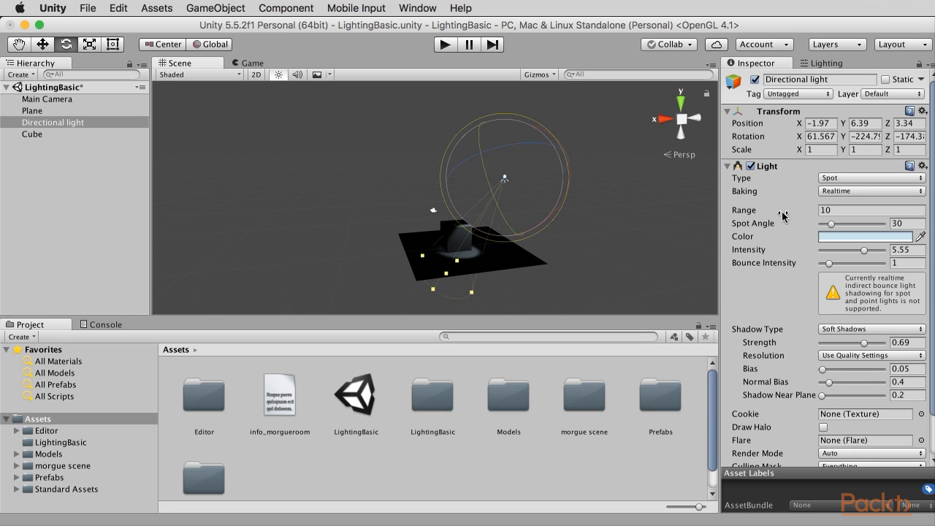
{"action": "left_click_drag", "start_coordinate": [771, 216], "coordinate": [848, 208]}
{"action": "scroll", "coordinate": [522, 231], "scroll_direction": "down", "scroll_amount": 3}
{"action": "left_click_drag", "start_coordinate": [522, 235], "coordinate": [529, 182], "text": "alt"}
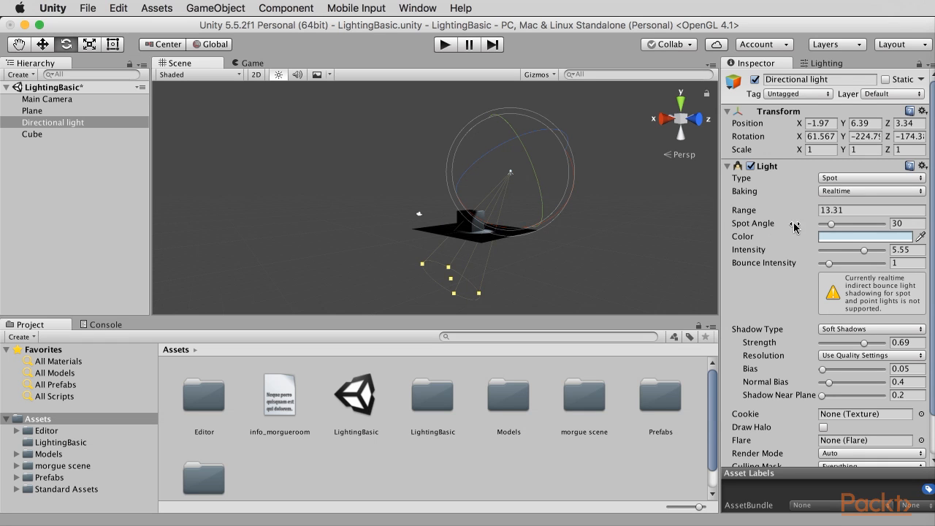
Widen the spot angle to 70 and inspect the light and shadow around the cube
{"action": "left_click_drag", "start_coordinate": [834, 229], "coordinate": [846, 230]}
{"action": "left_click_drag", "start_coordinate": [533, 257], "coordinate": [562, 261], "text": "alt"}
{"action": "scroll", "coordinate": [544, 265], "scroll_direction": "up", "scroll_amount": 10}
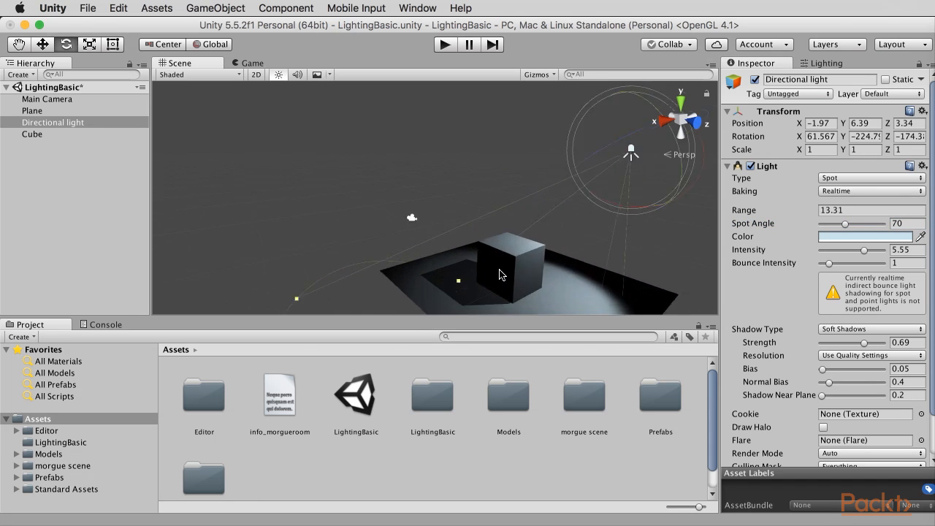
{"action": "scroll", "coordinate": [509, 275], "scroll_direction": "down", "scroll_amount": 6}
{"action": "left_click_drag", "start_coordinate": [508, 276], "coordinate": [467, 255], "text": "alt"}
{"action": "scroll", "coordinate": [547, 254], "scroll_direction": "down", "scroll_amount": 3}
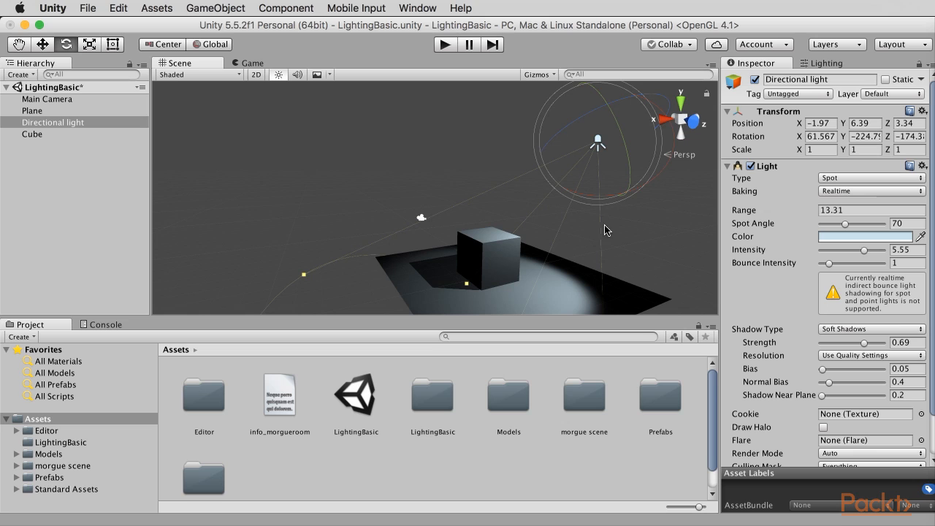
Open the choice of light types for the spot light
{"action": "left_click", "coordinate": [845, 179]}
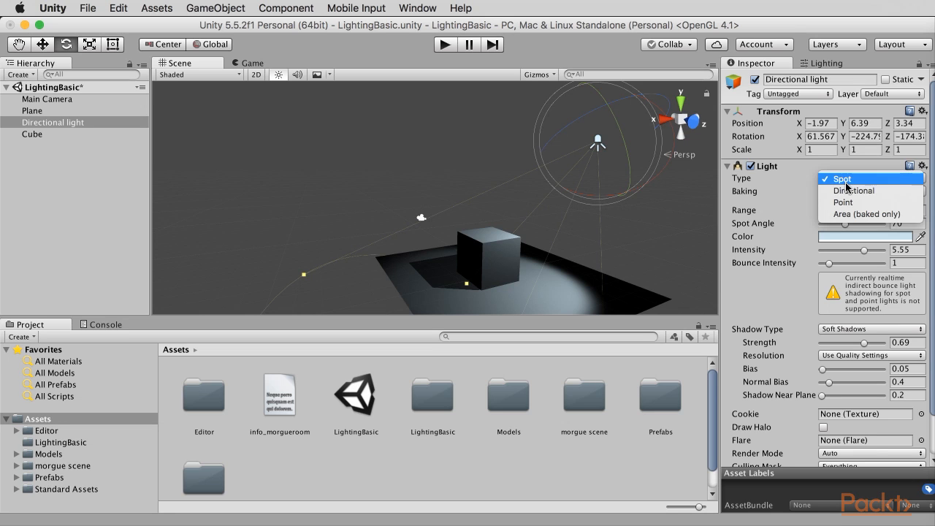